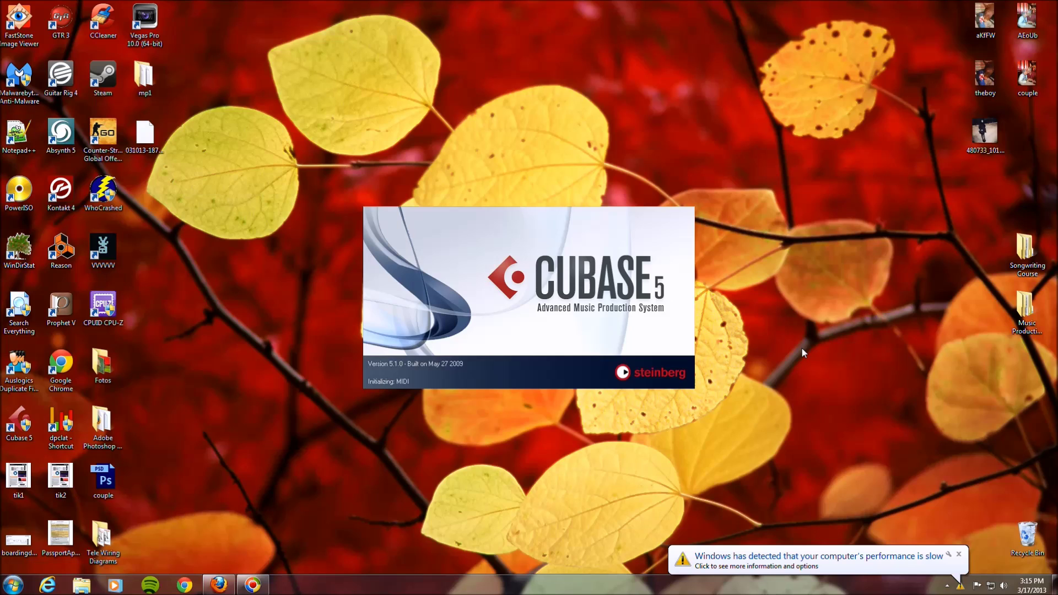
- Dismiss the Windows performance notification and create a new project from the Empty template
left_click(958, 554)
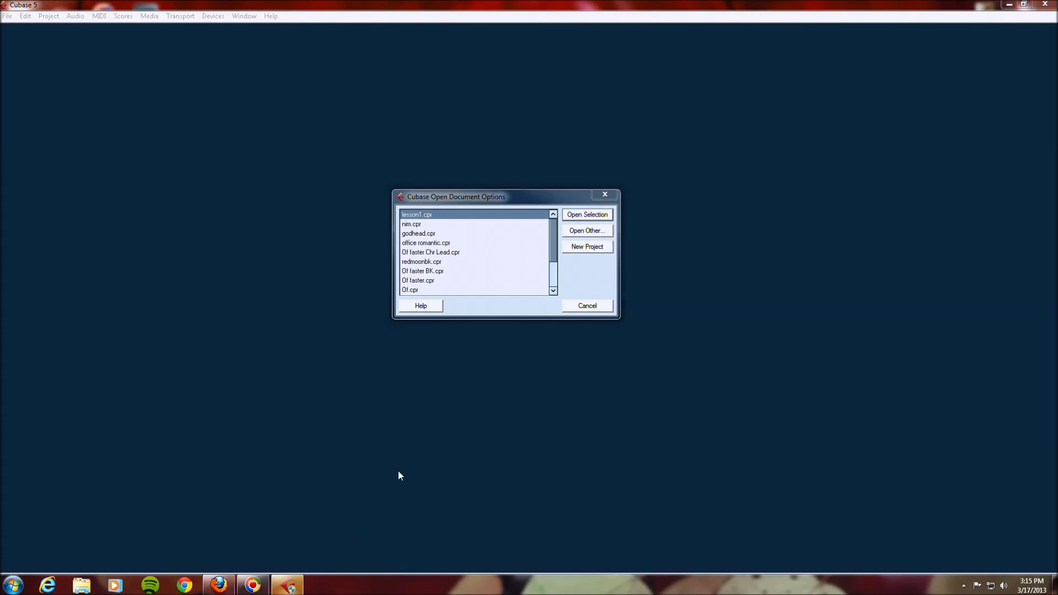
left_click(609, 249)
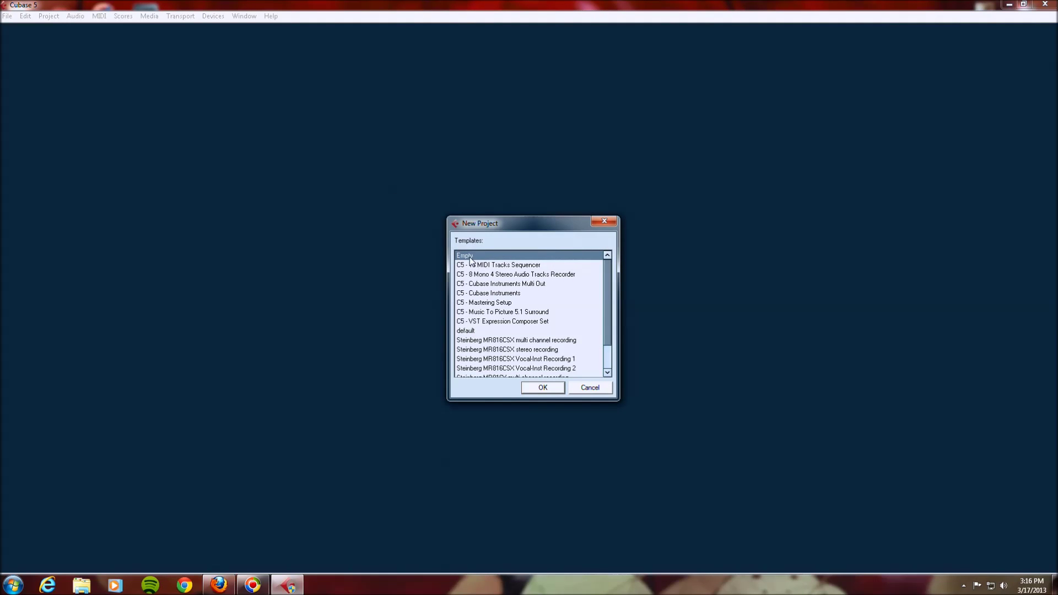
left_click(547, 387)
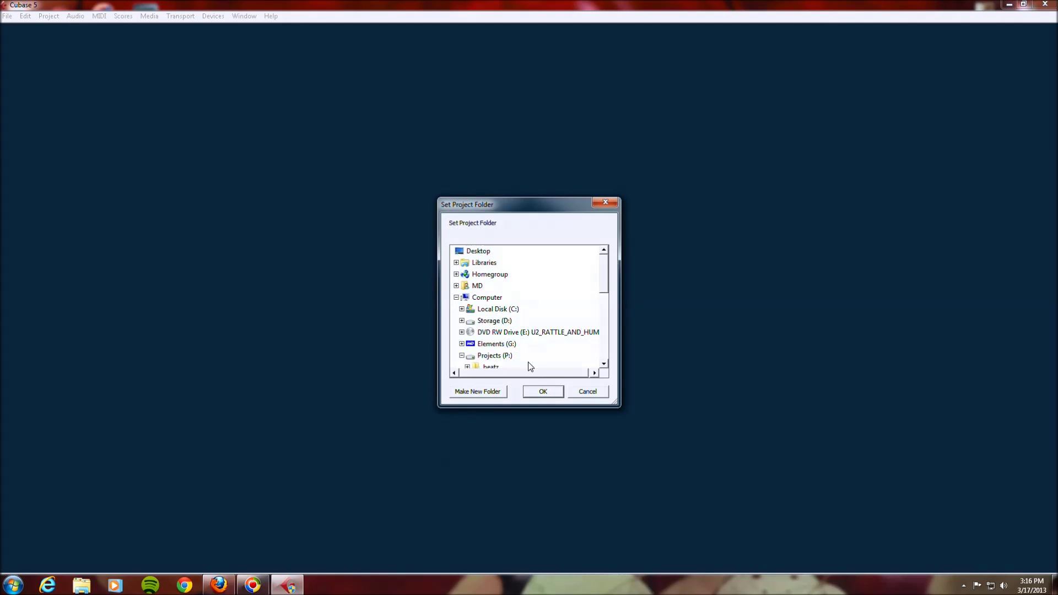
- Create a folder named Lesson 2 on the Projects (P:) drive, use it as the project folder, and maximize the project window
left_click_drag(610, 268, 609, 288)
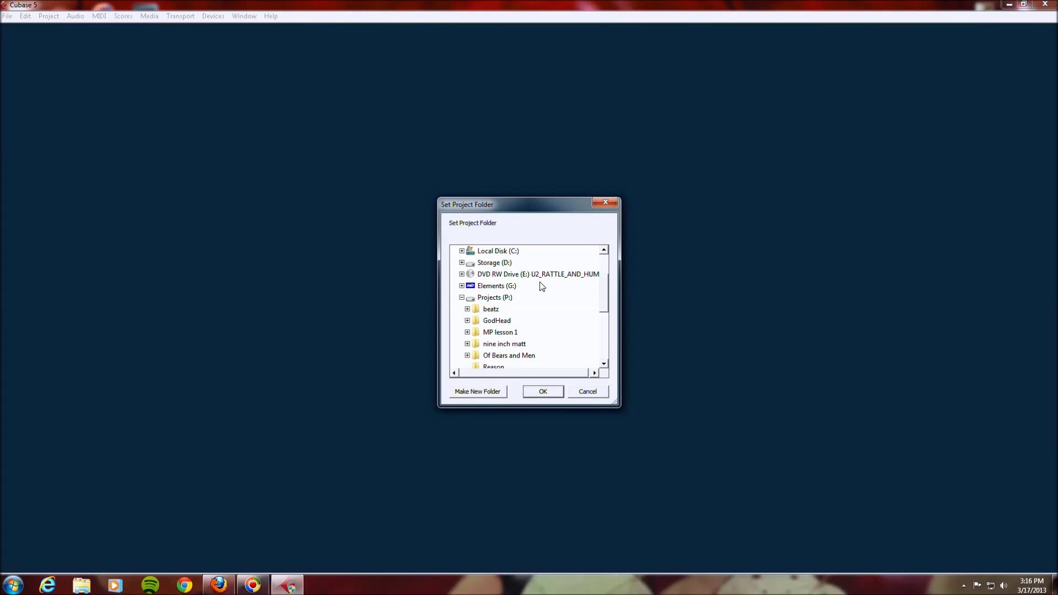
left_click(493, 298)
left_click(483, 392)
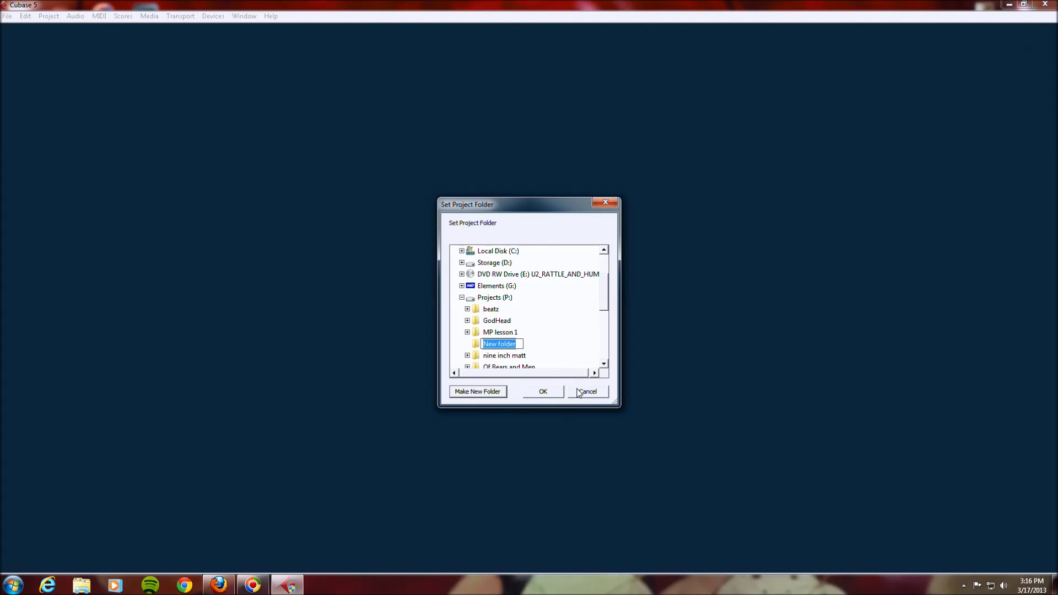
type("Lesson 2")
key("Return")
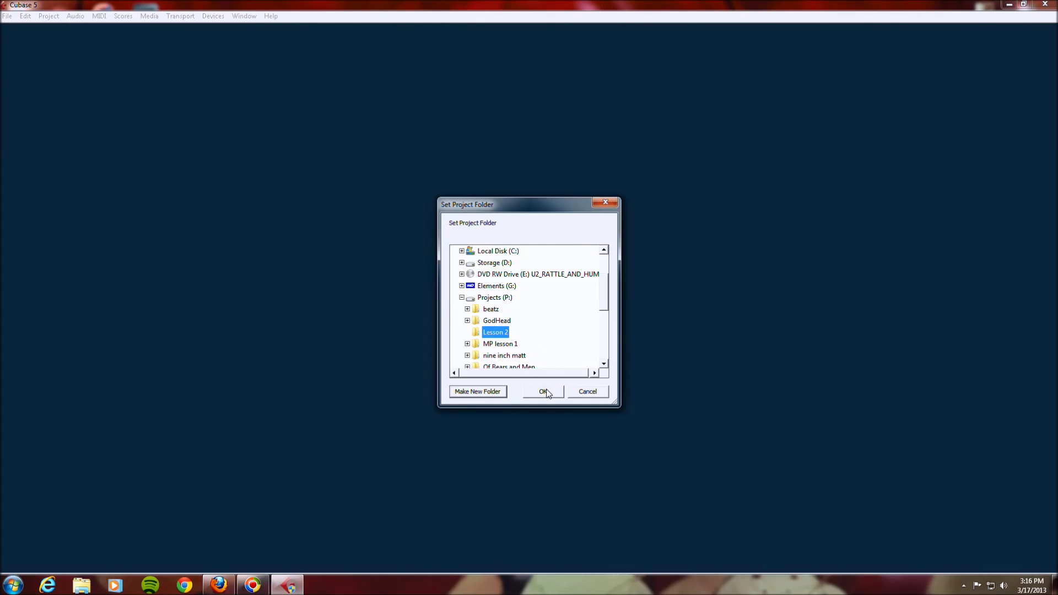
left_click(543, 391)
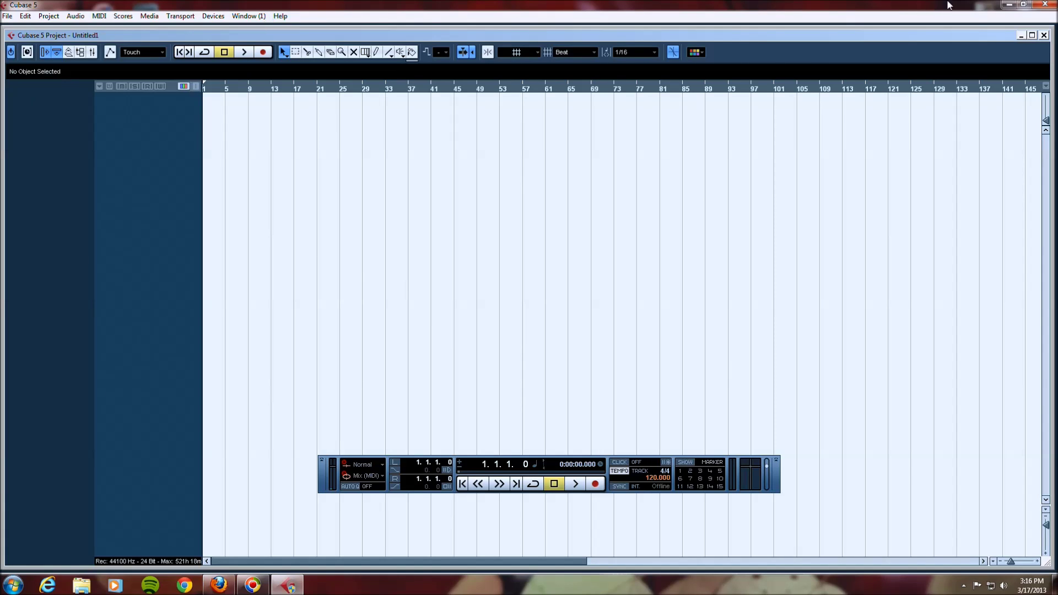
left_click(1032, 35)
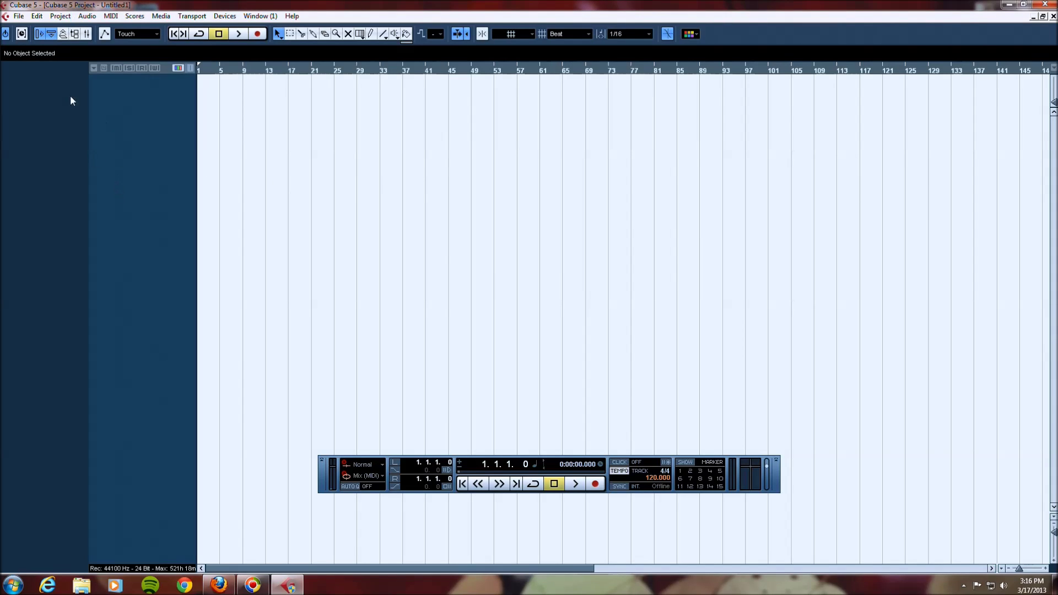
- Set the project's sample rate to 48.000 kHz, record format to 24 Bit and file type to Broadcast Wave File, and widen the track list
left_click(59, 16)
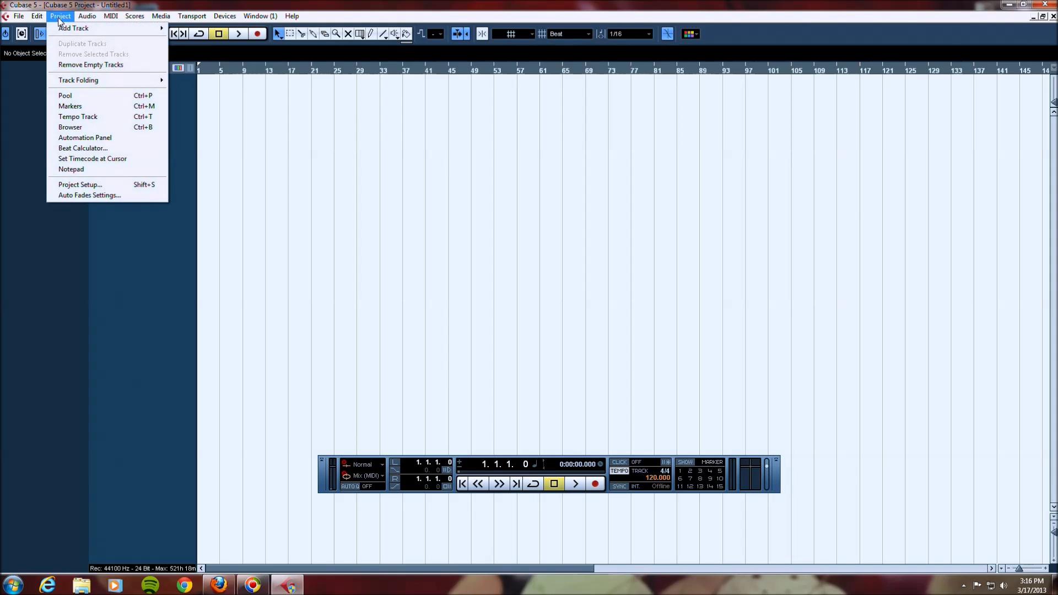
left_click(96, 188)
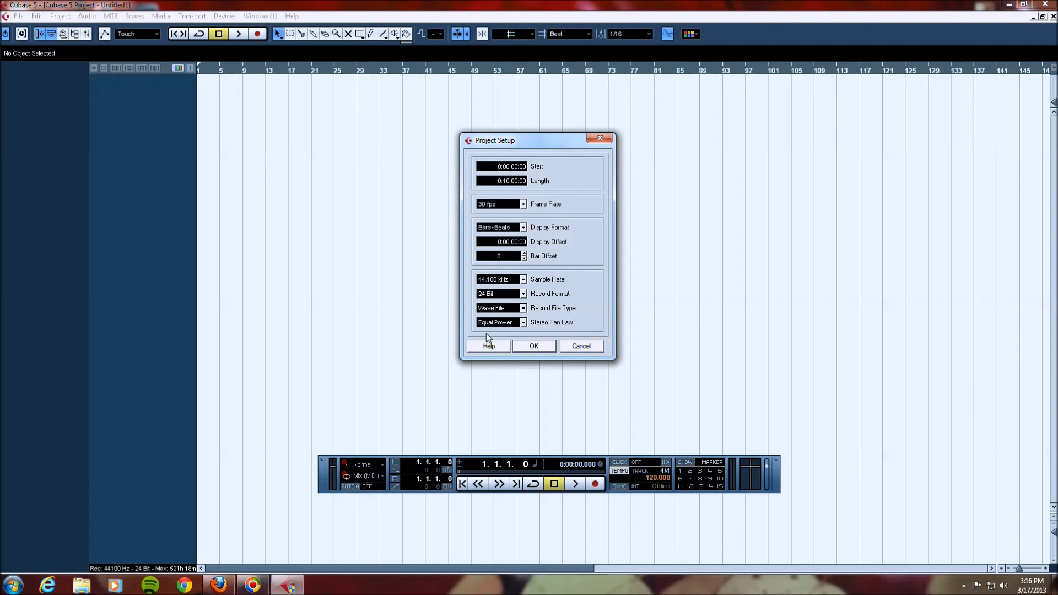
left_click(524, 279)
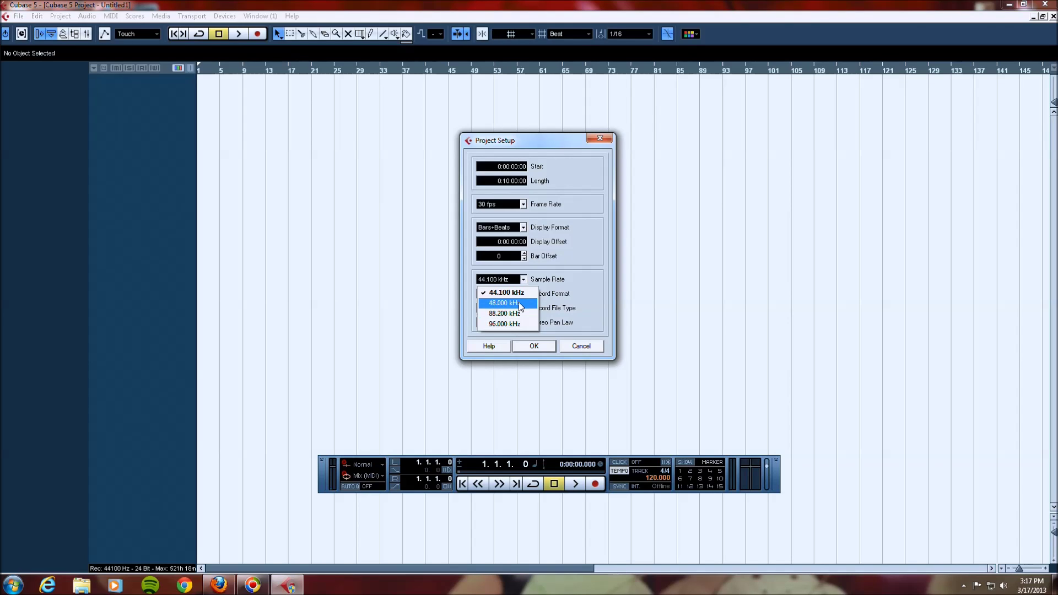
left_click(518, 302)
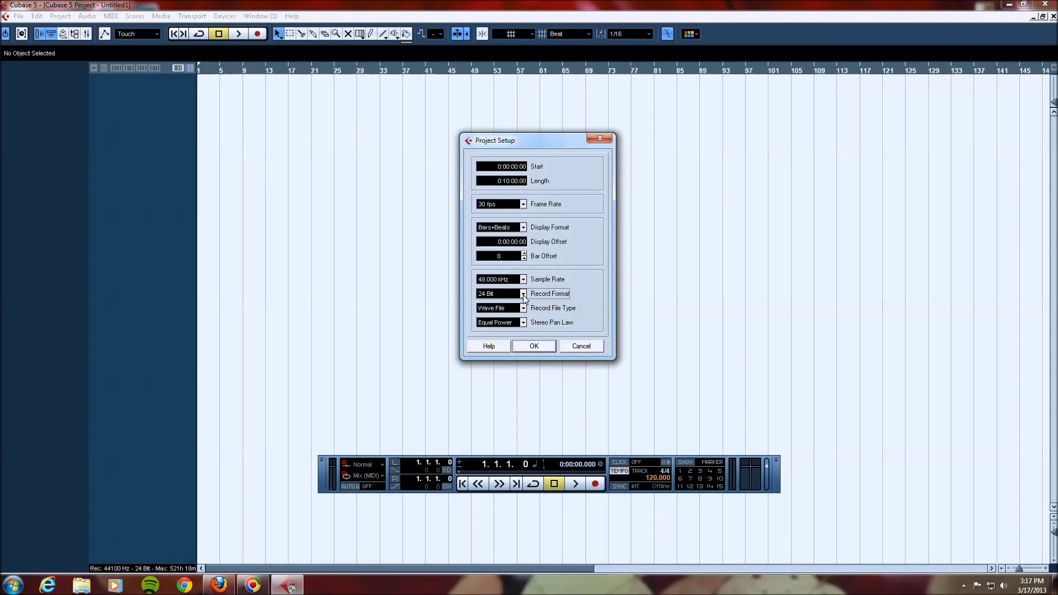
left_click(523, 295)
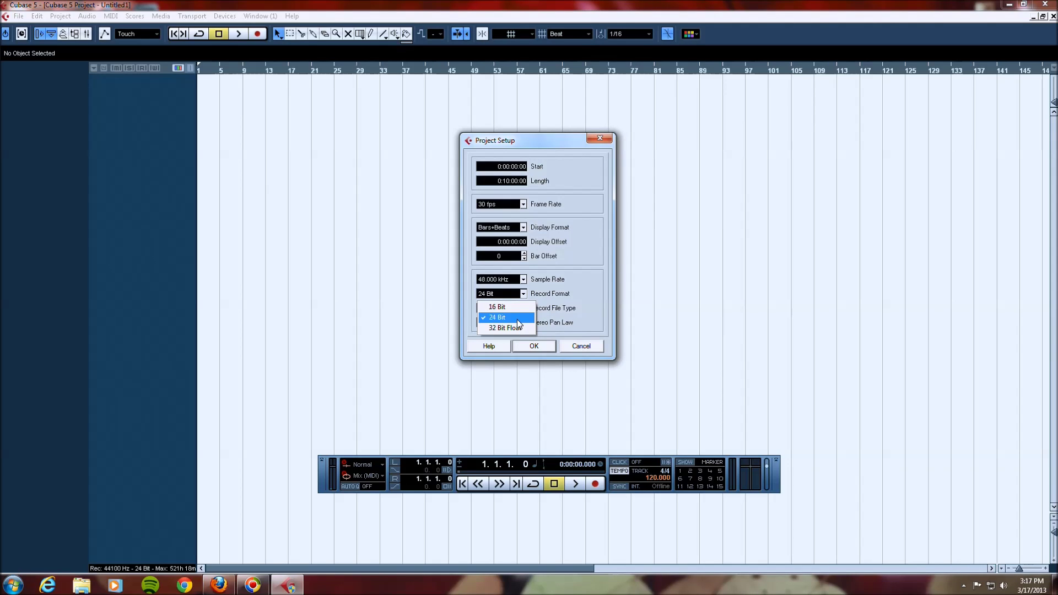
left_click(516, 319)
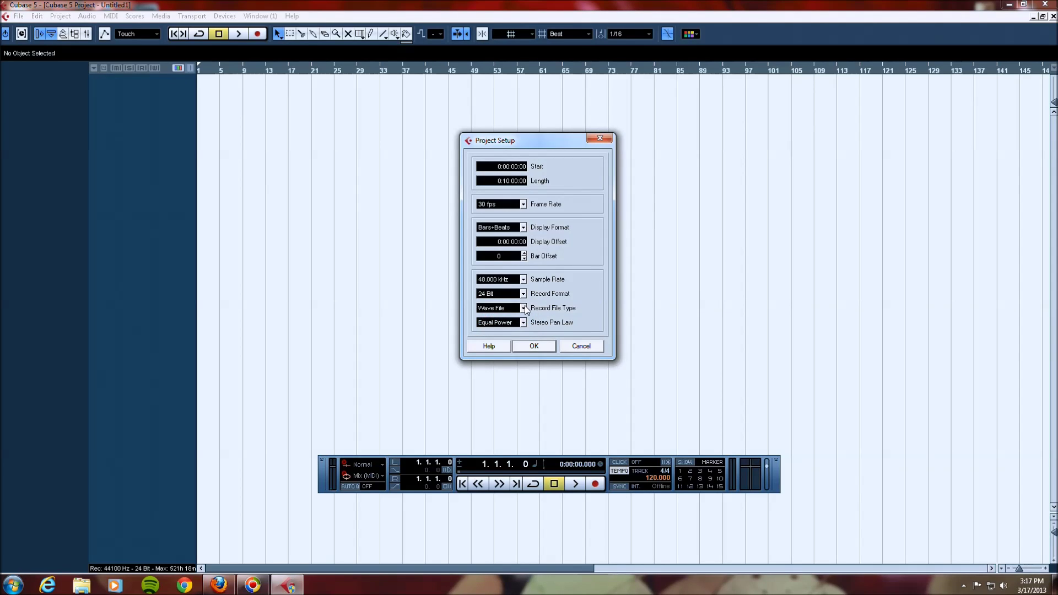
left_click(523, 308)
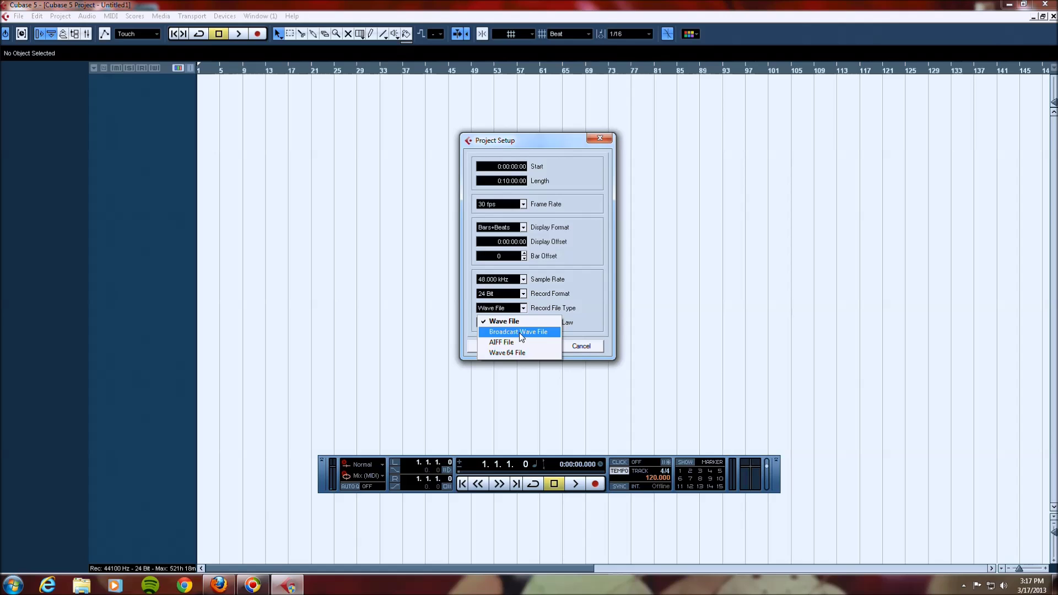
left_click(520, 333)
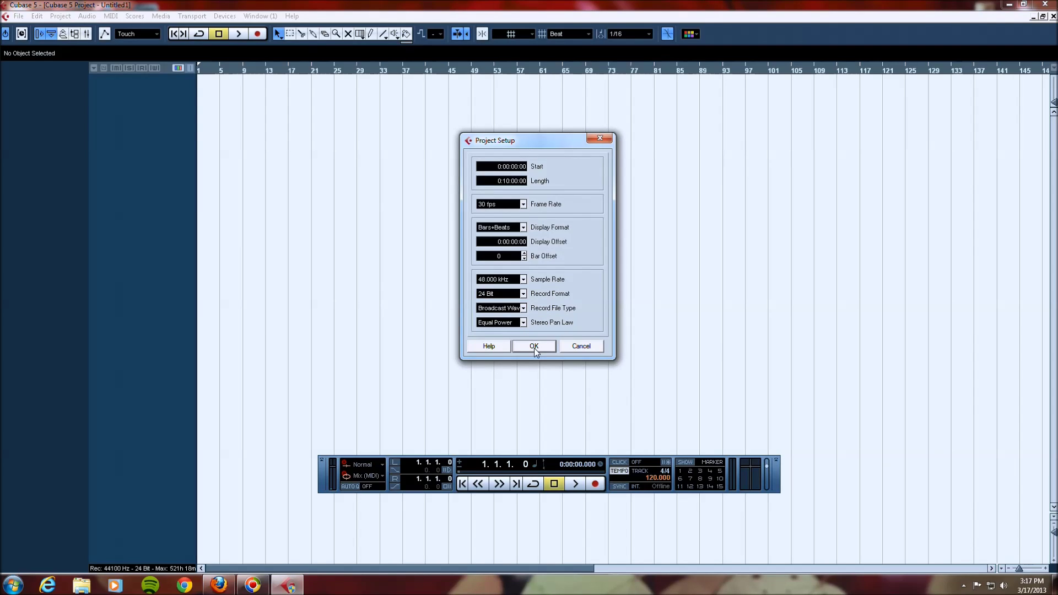
left_click(550, 346)
key("Return")
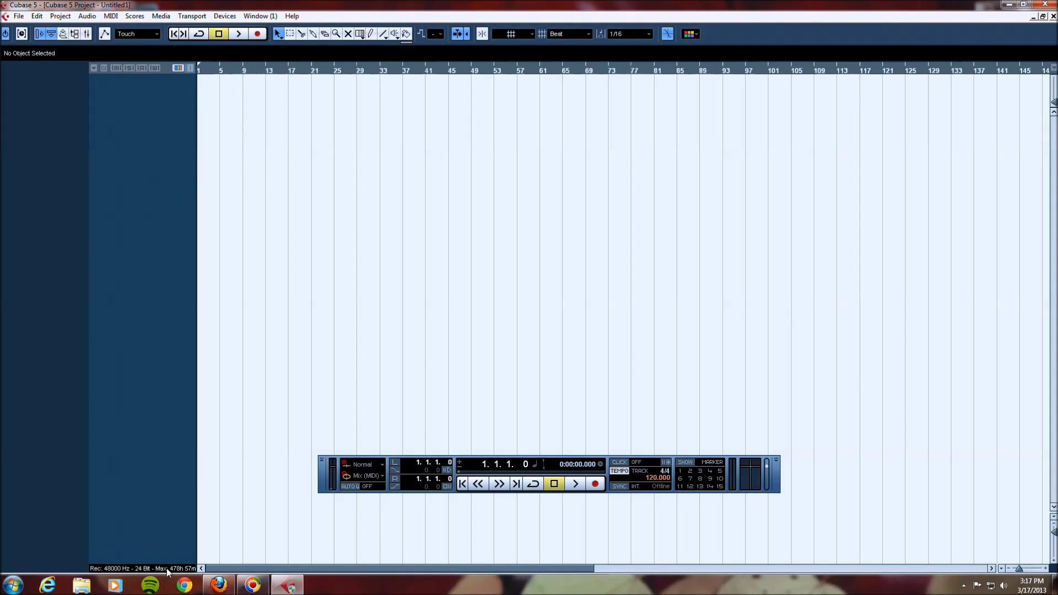
left_click_drag(198, 550, 288, 550)
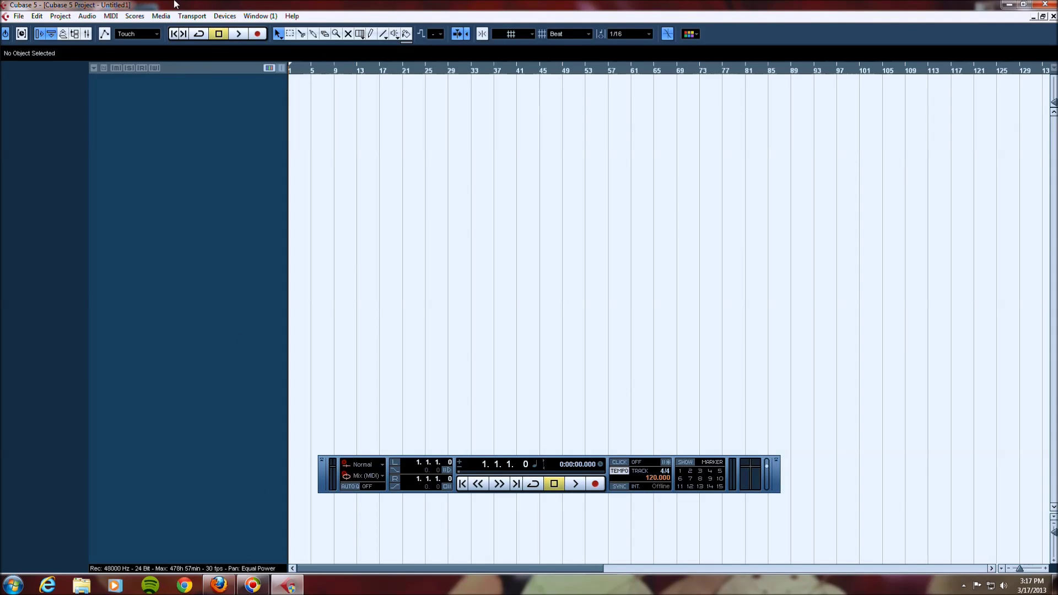
- Choose Yamaha Steinberg FW ASIO as the VST Audio System's ASIO driver in the device setup, keeping the driver when asked about switching
left_click(225, 16)
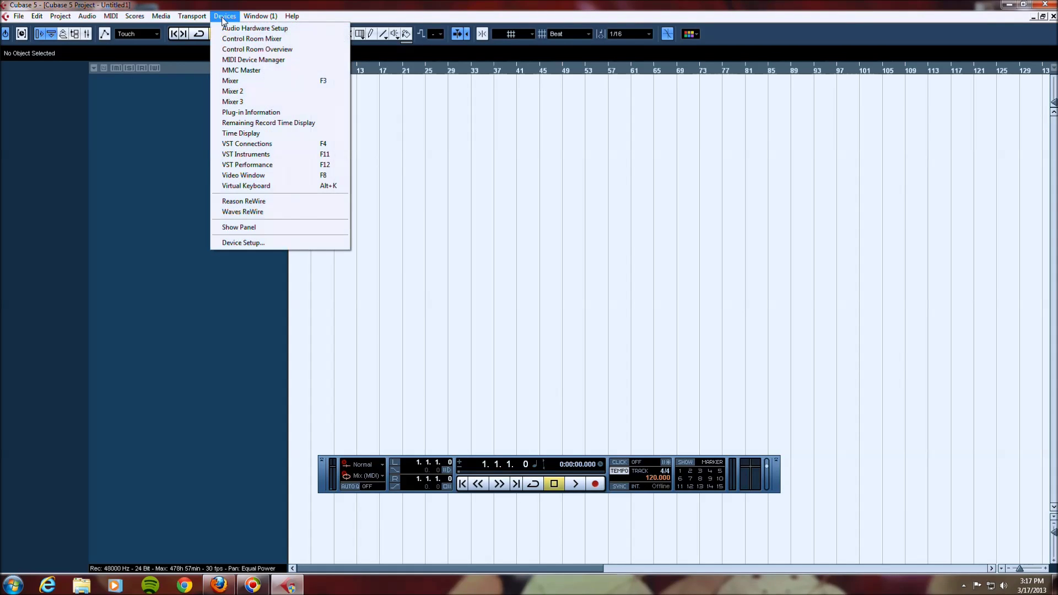
left_click(274, 245)
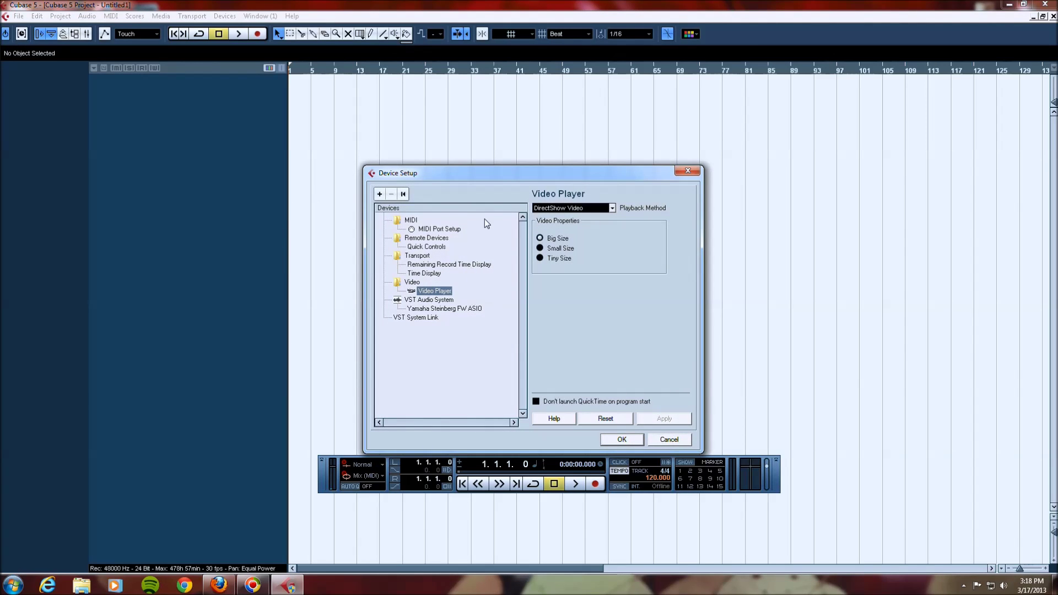
left_click(428, 301)
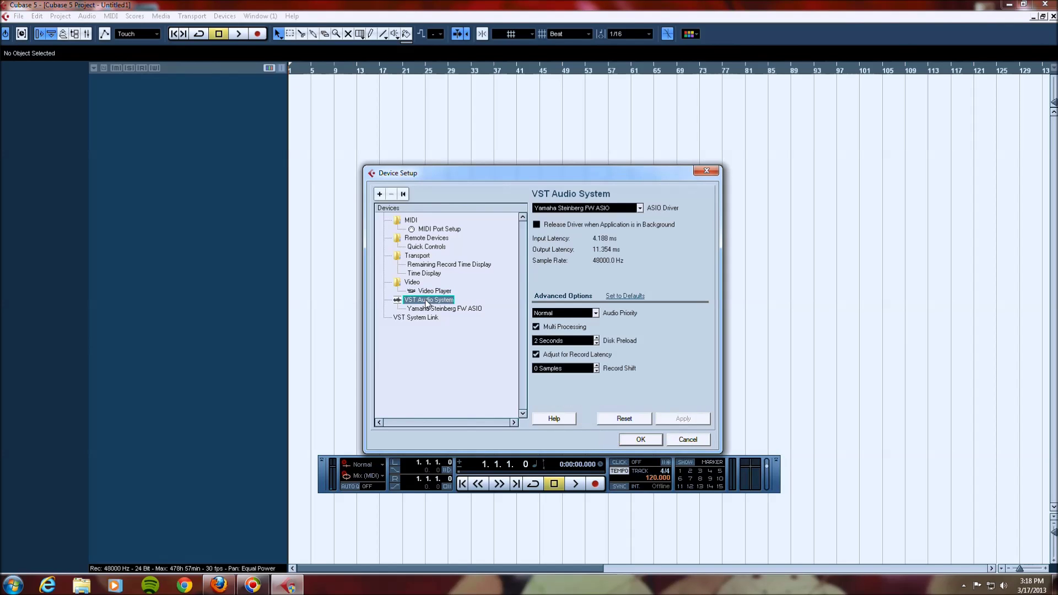
left_click(639, 208)
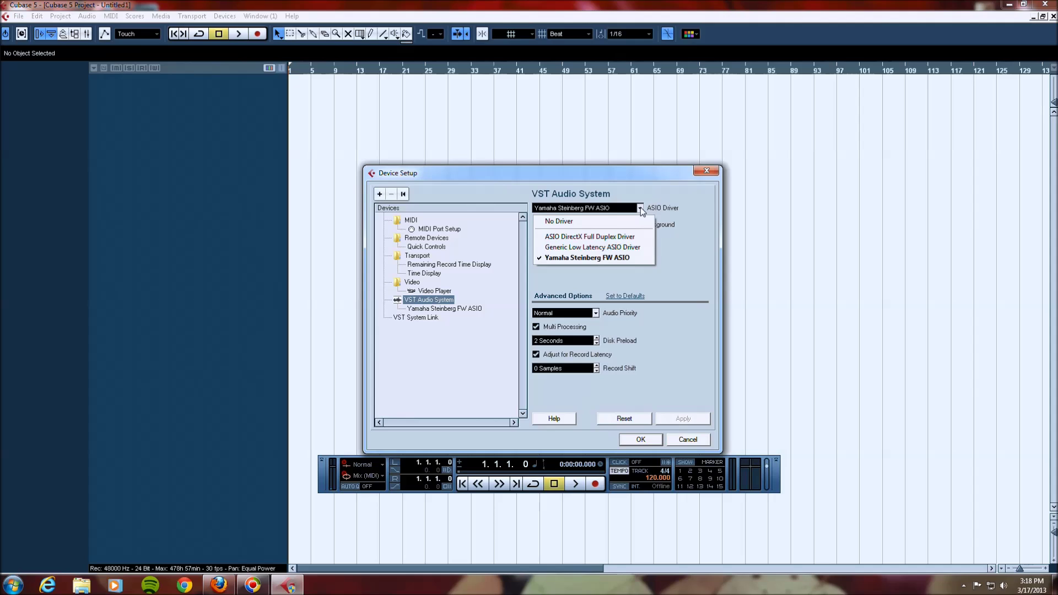
left_click(642, 259)
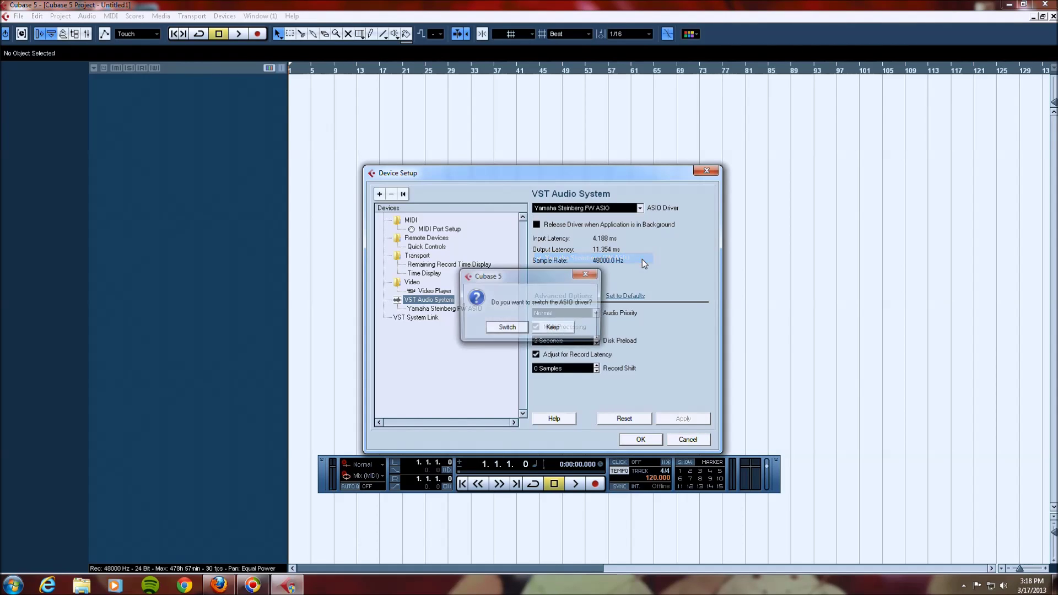
left_click(554, 329)
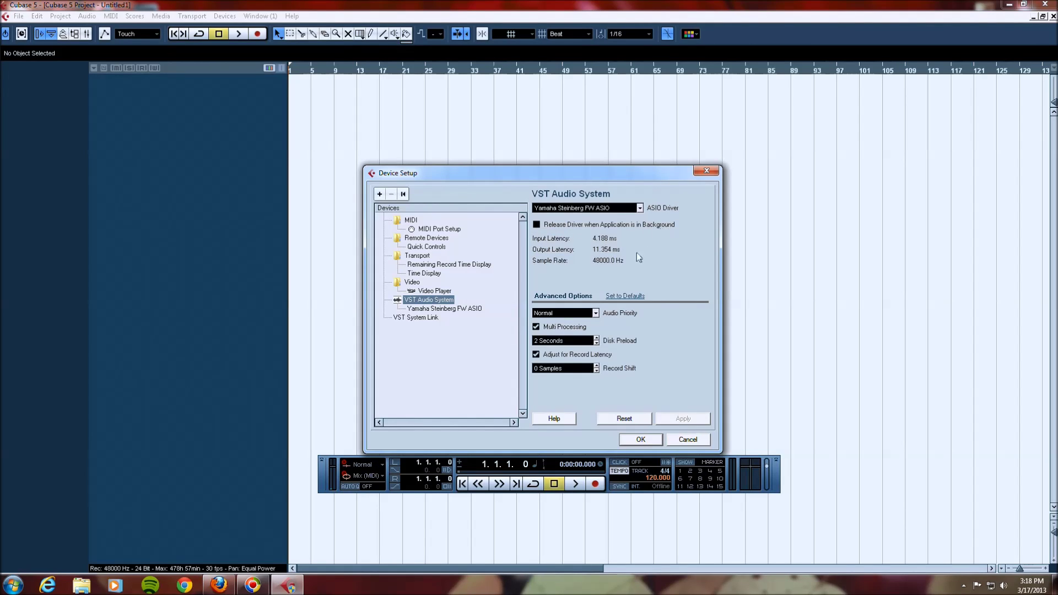
- Try buffer sizes of 64 and 512 samples in the Yamaha Steinberg FW driver, set it to 128 samples, and accept the device setup
left_click(456, 310)
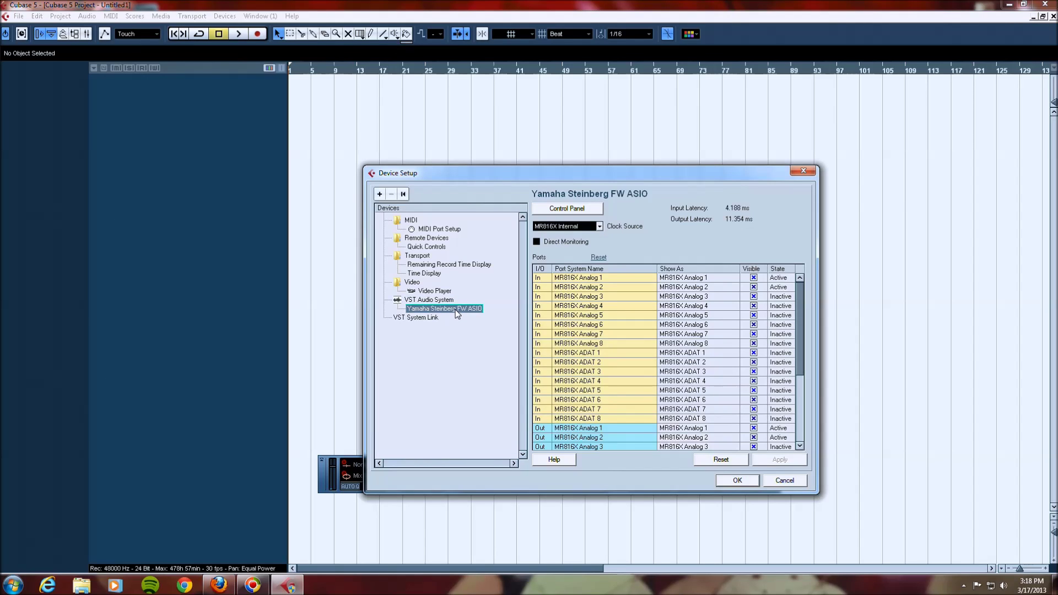
left_click(569, 212)
left_click_drag(464, 175, 235, 112)
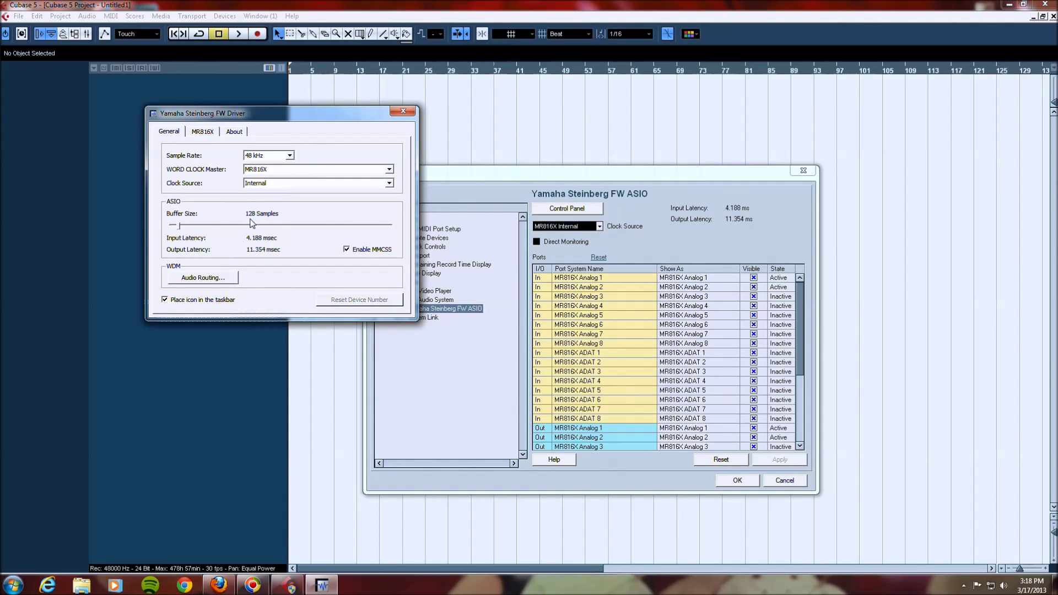
left_click_drag(179, 226, 171, 231)
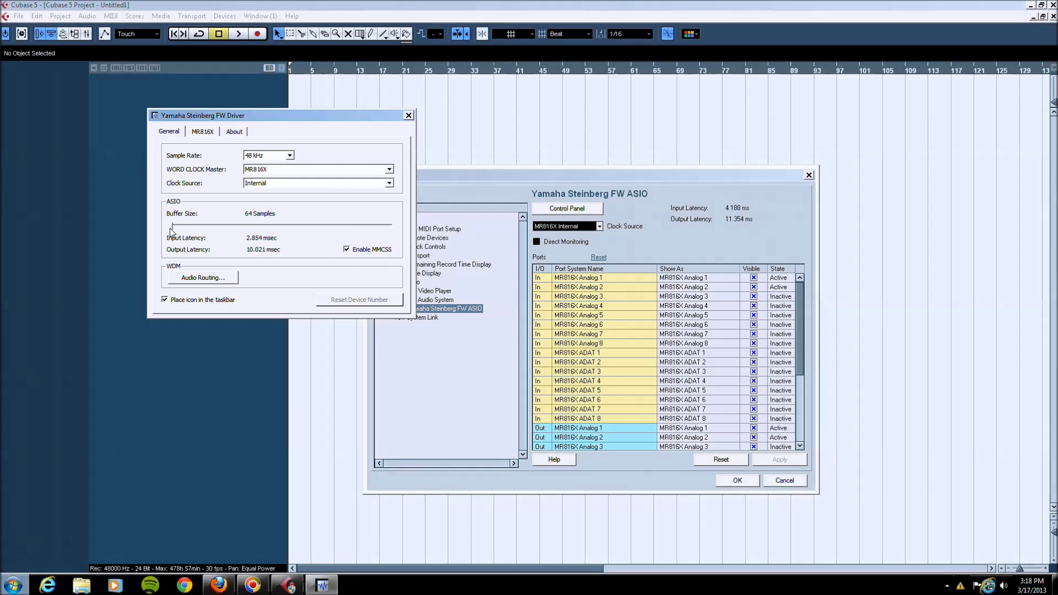
left_click_drag(171, 228, 223, 234)
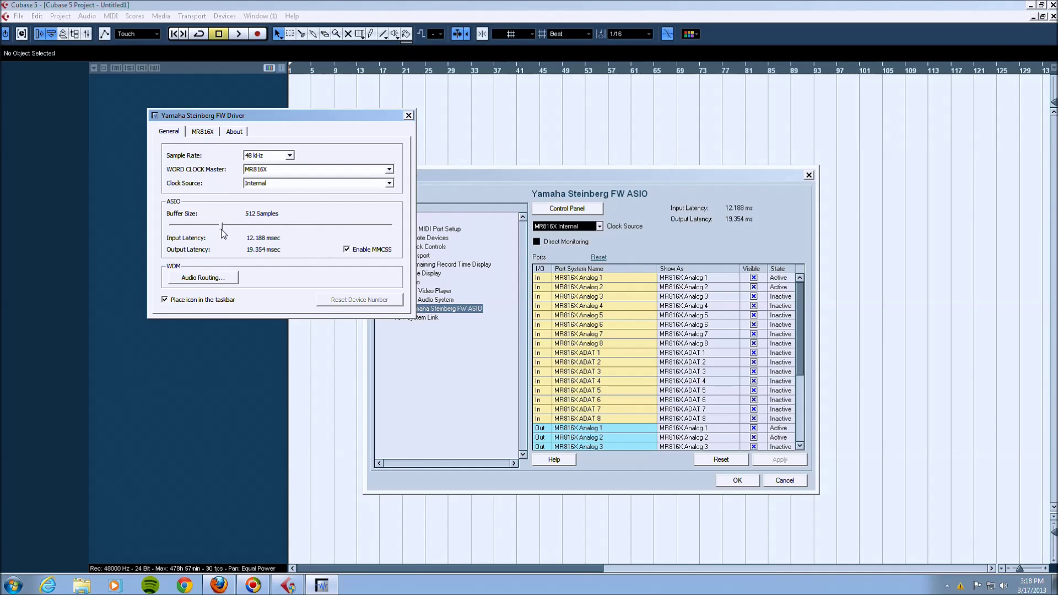
left_click_drag(223, 233, 179, 230)
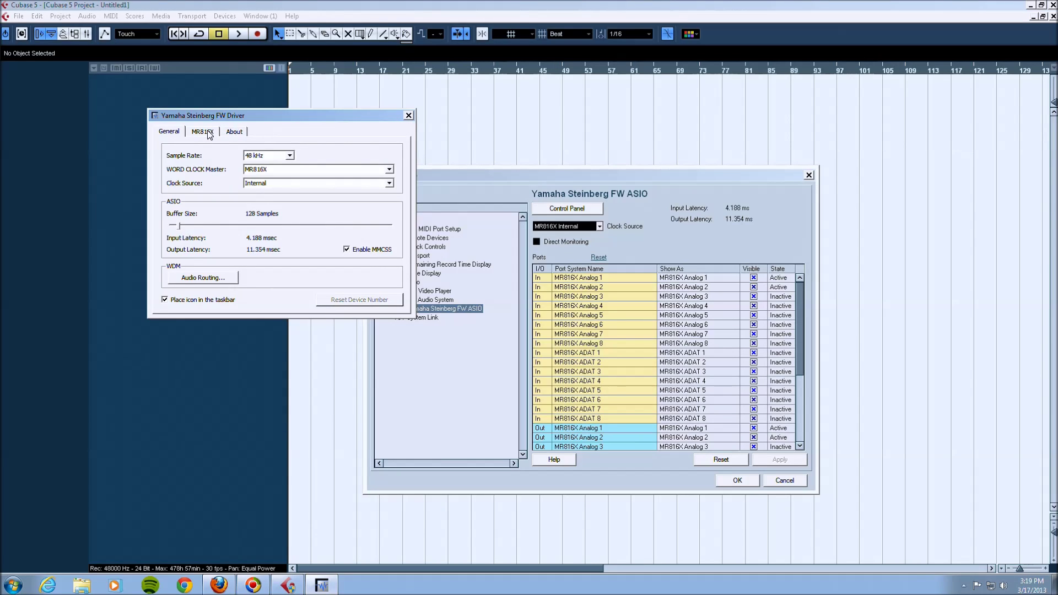
left_click(408, 115)
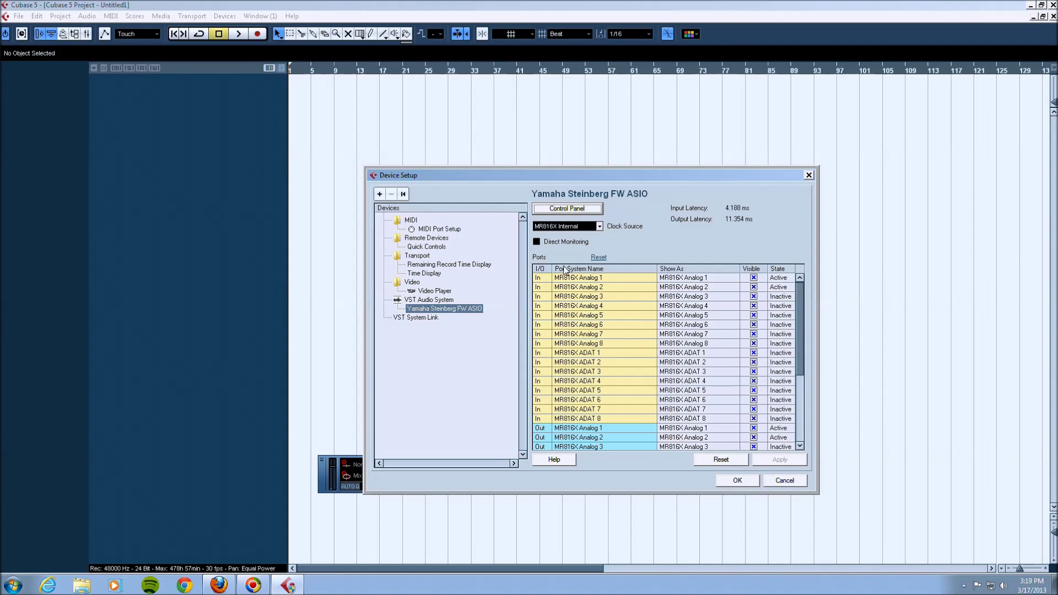
left_click(738, 481)
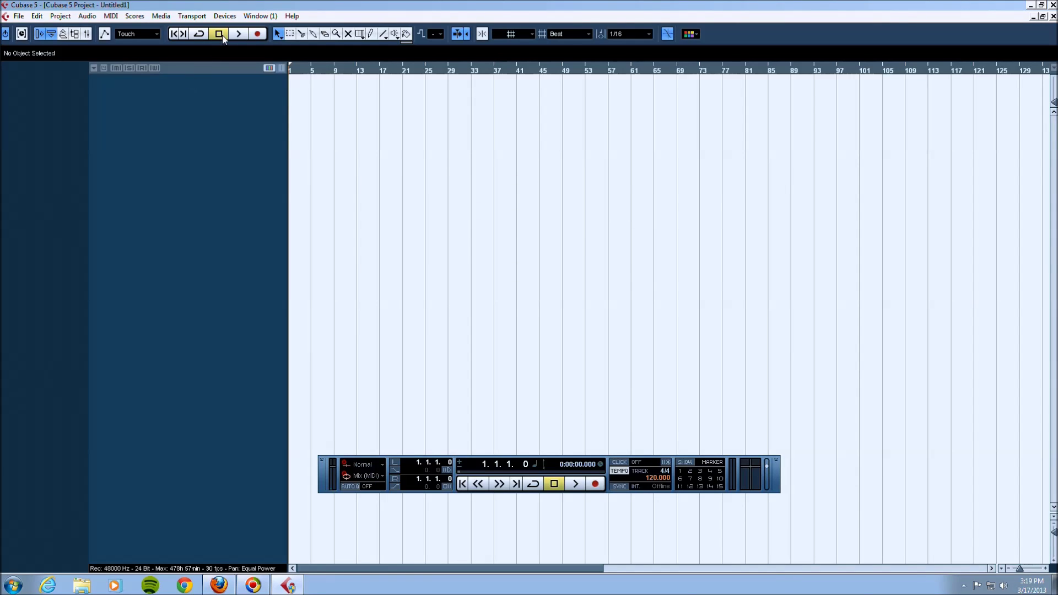
- In VST Connections, apply the 16 x Mono preset to the inputs and widen the Audio Device and Bus Name columns
left_click(225, 16)
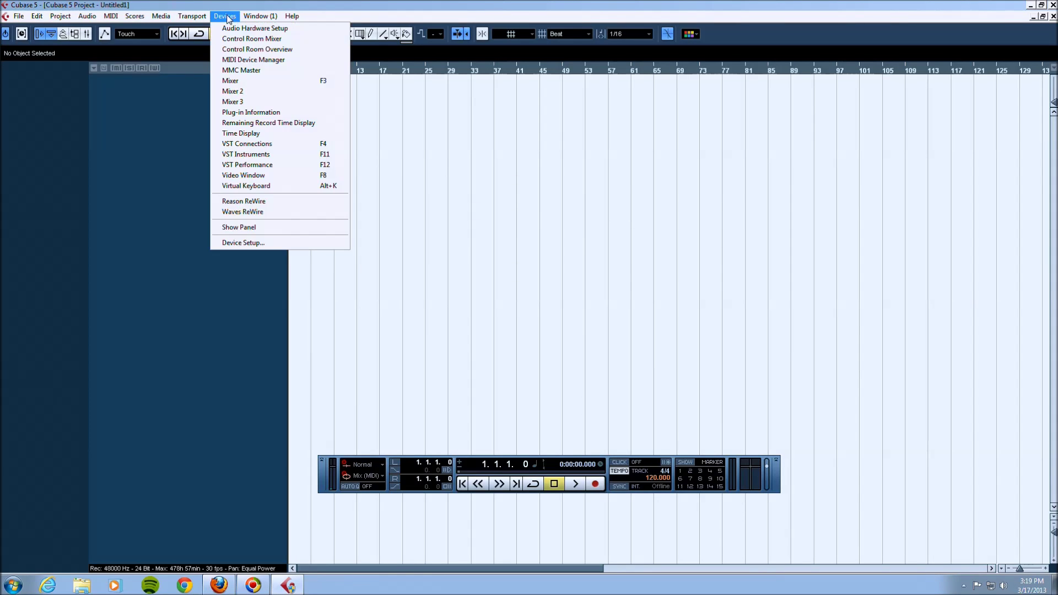
left_click(261, 147)
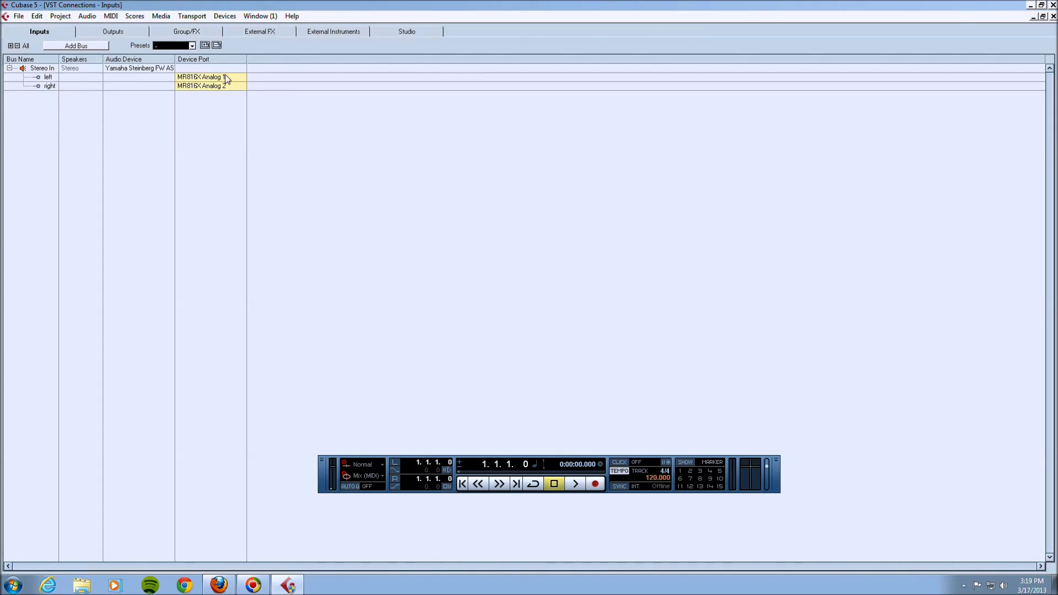
left_click_drag(175, 61, 196, 60)
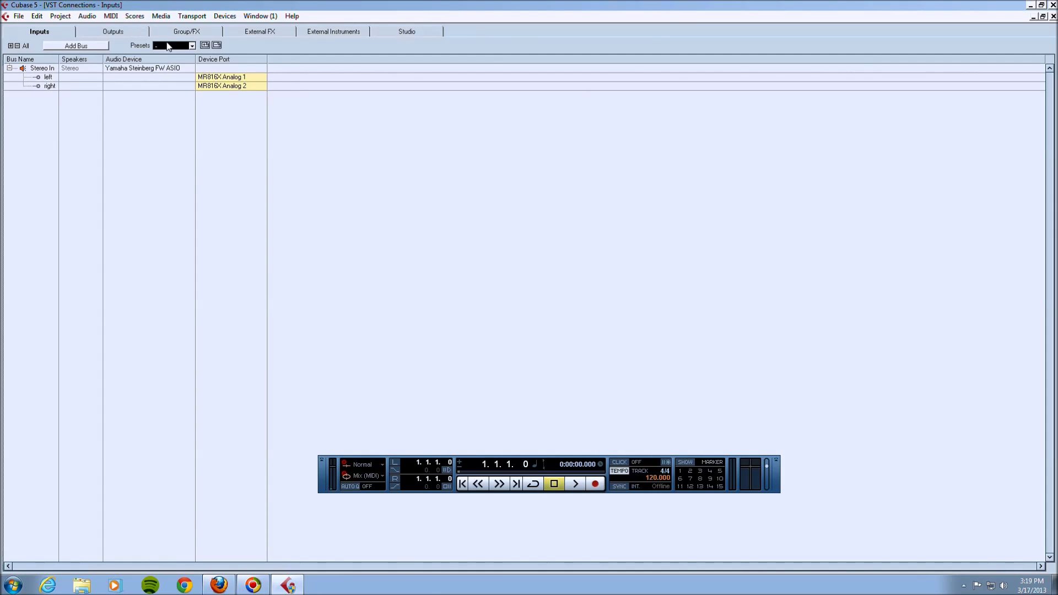
left_click(193, 46)
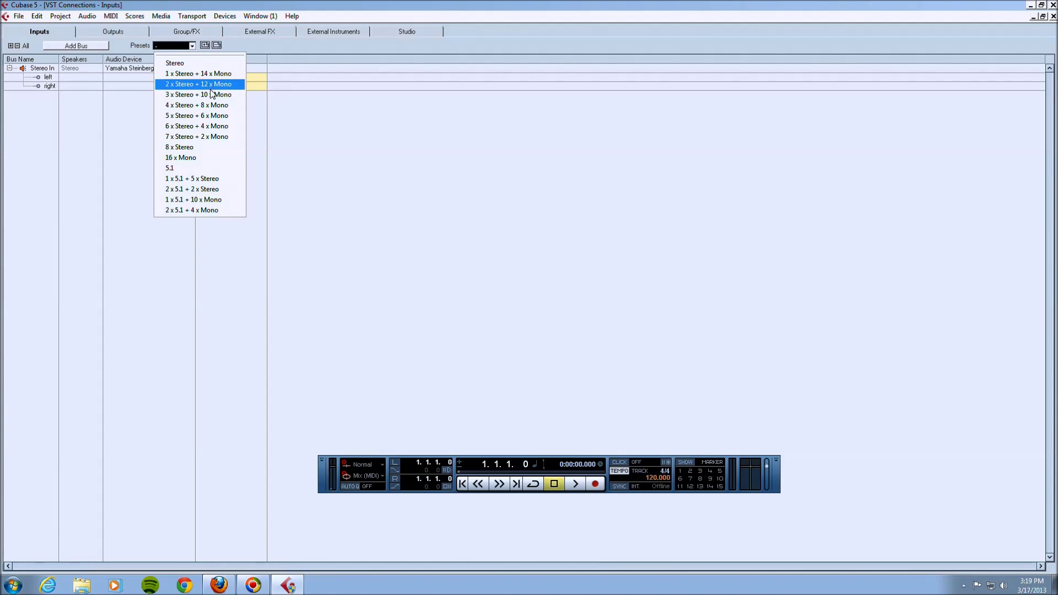
left_click(211, 158)
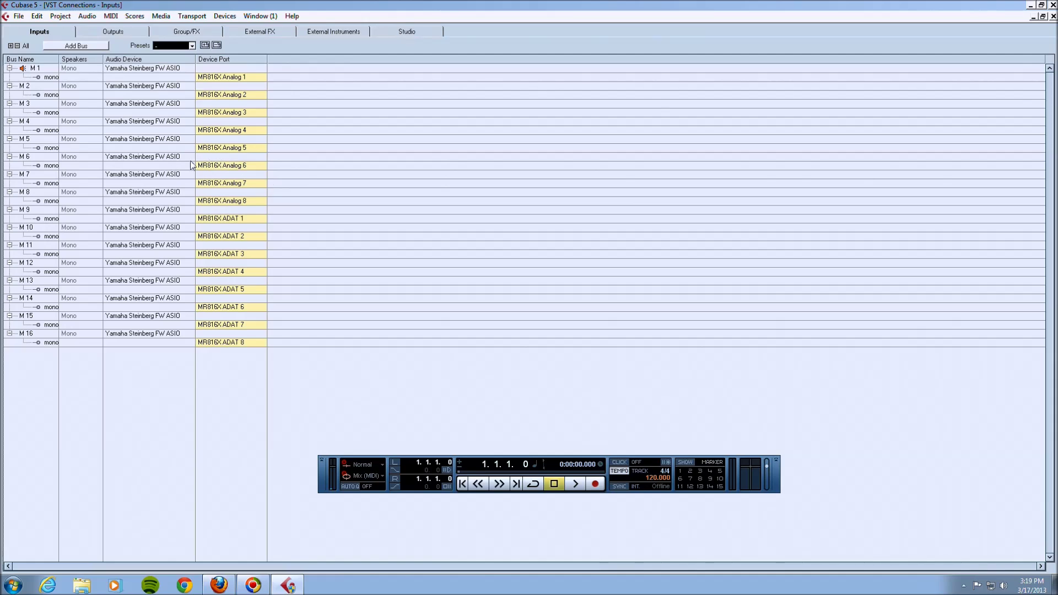
left_click_drag(59, 60, 73, 61)
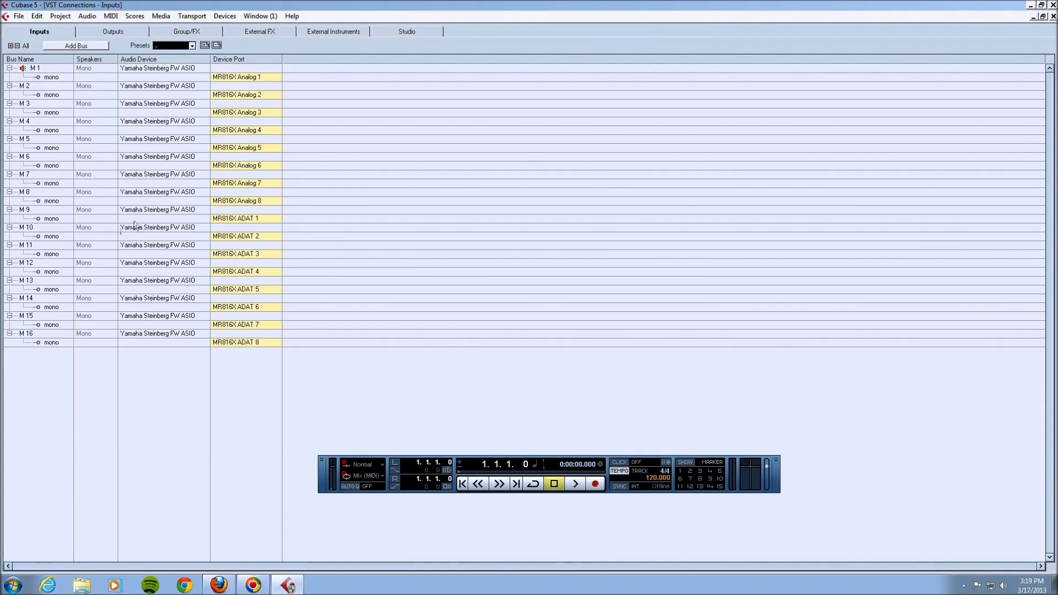
- Apply the 1 x Stereo + 14 x Mono preset to the outputs, widen the Audio Device column, and enable Click on the stereo bus
left_click(111, 31)
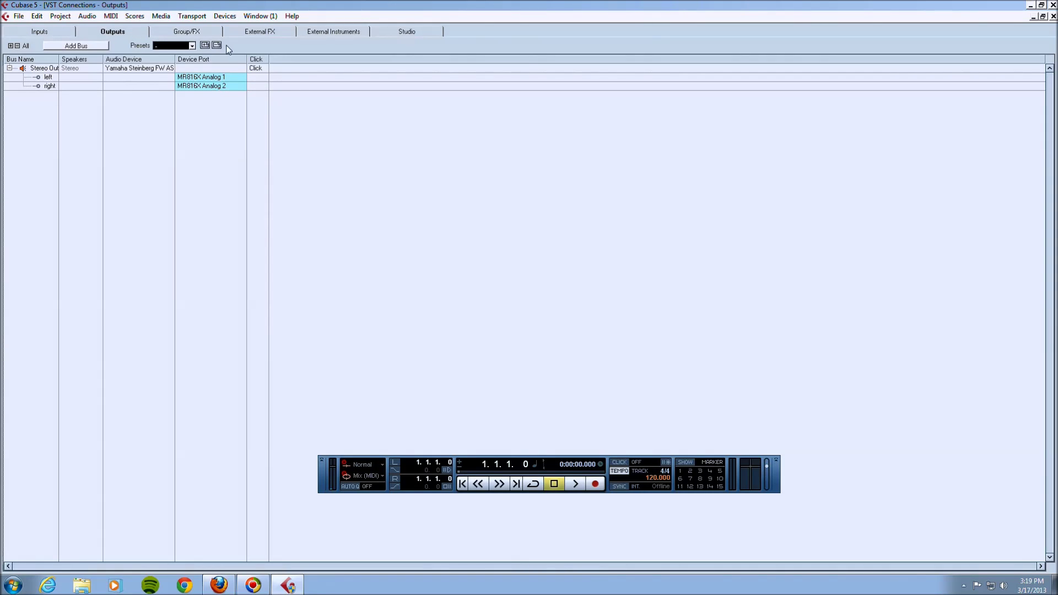
left_click(192, 46)
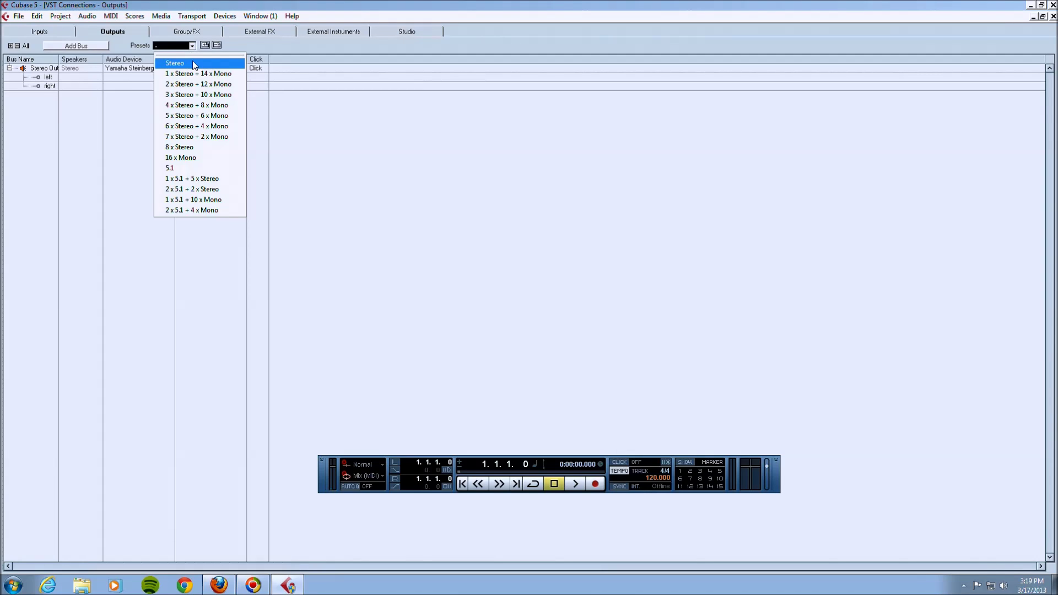
left_click(199, 73)
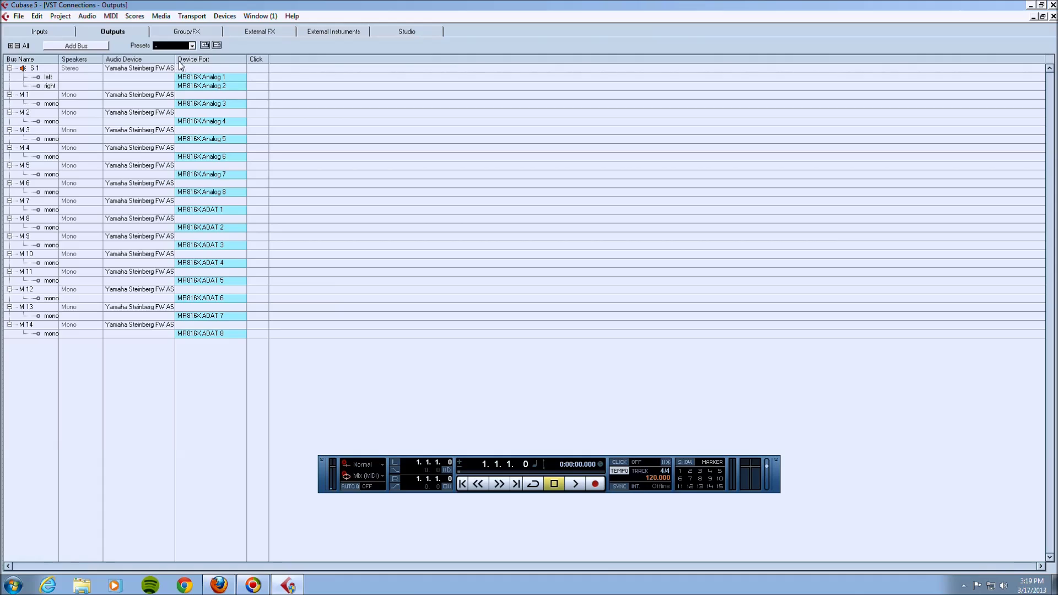
left_click_drag(175, 61, 199, 63)
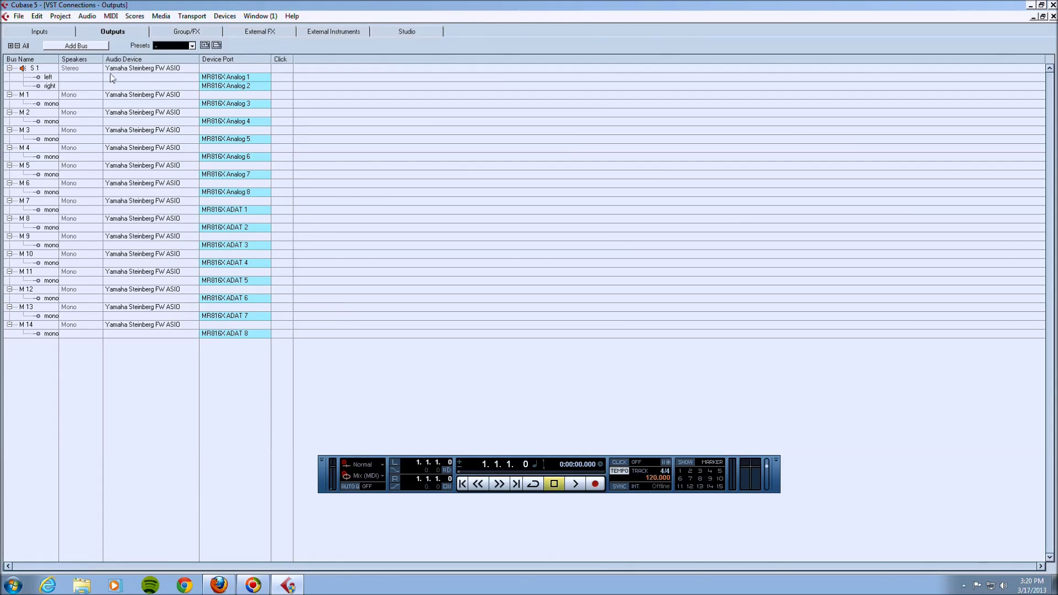
left_click(279, 68)
- Look through the External FX, Group/FX, External Instruments and Studio connections, recheck the inputs and outputs, and close VST Connections
left_click(266, 31)
left_click(200, 29)
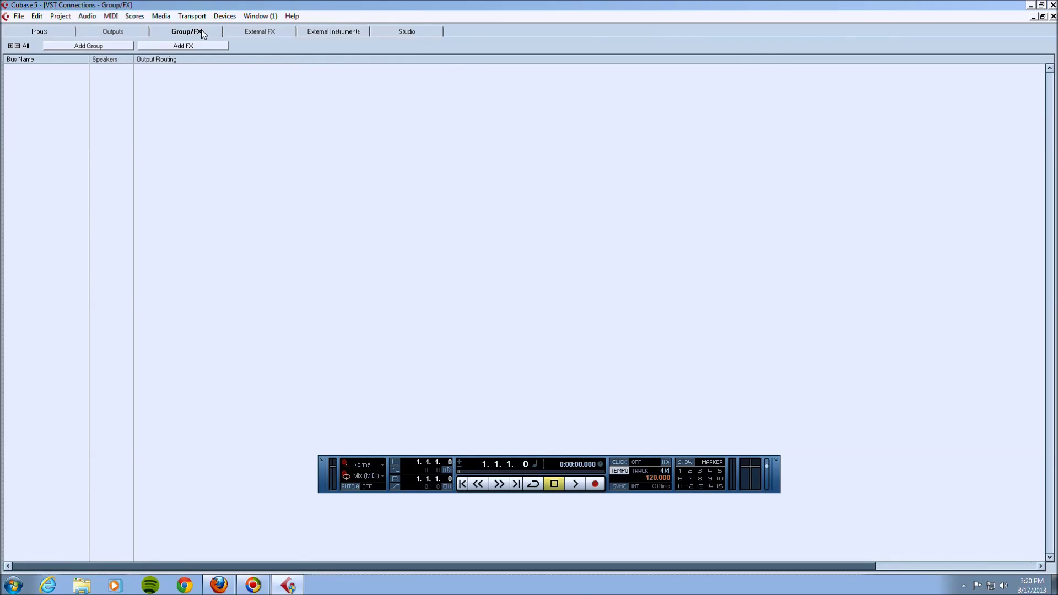
left_click(330, 31)
left_click(411, 34)
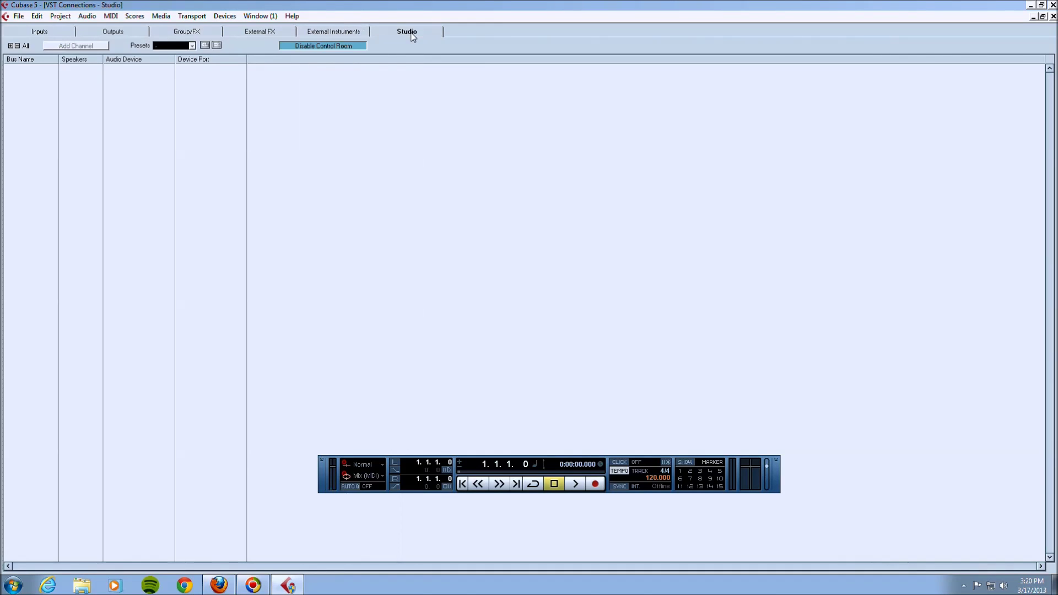
left_click(41, 31)
left_click(108, 32)
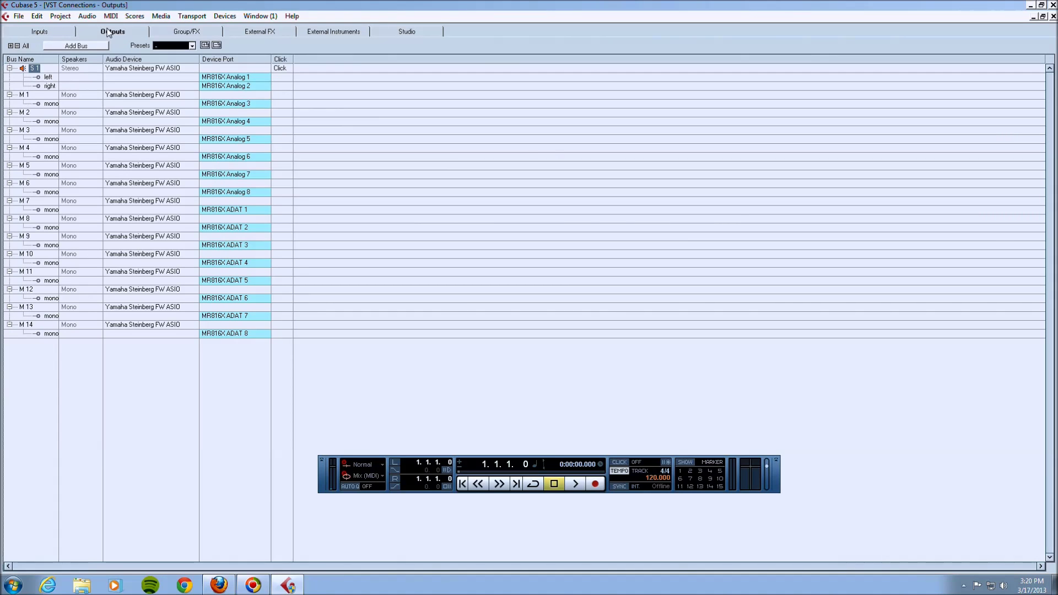
left_click(1053, 16)
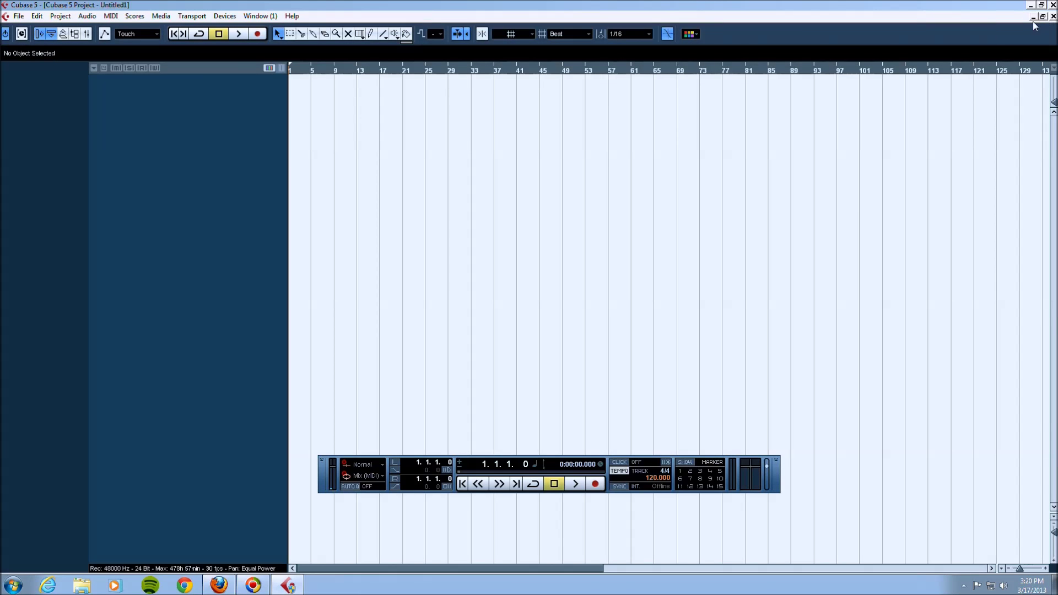